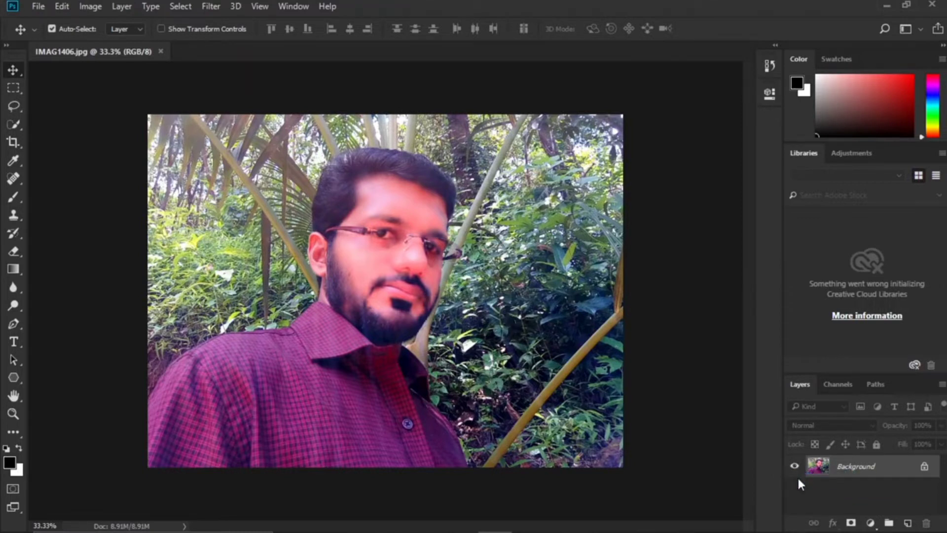
Step: Duplicate the Background layer and make the copy the active layer
key(ctrl+j)
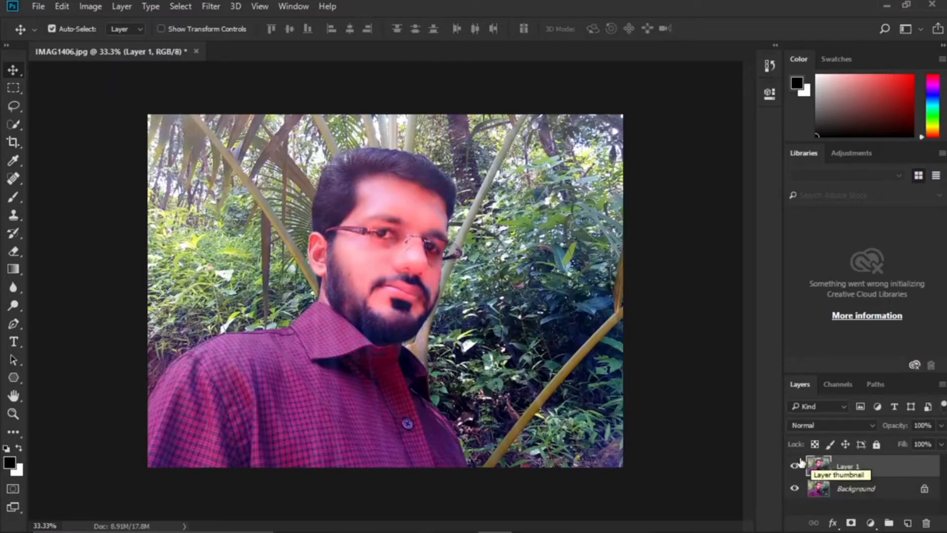
click(815, 487)
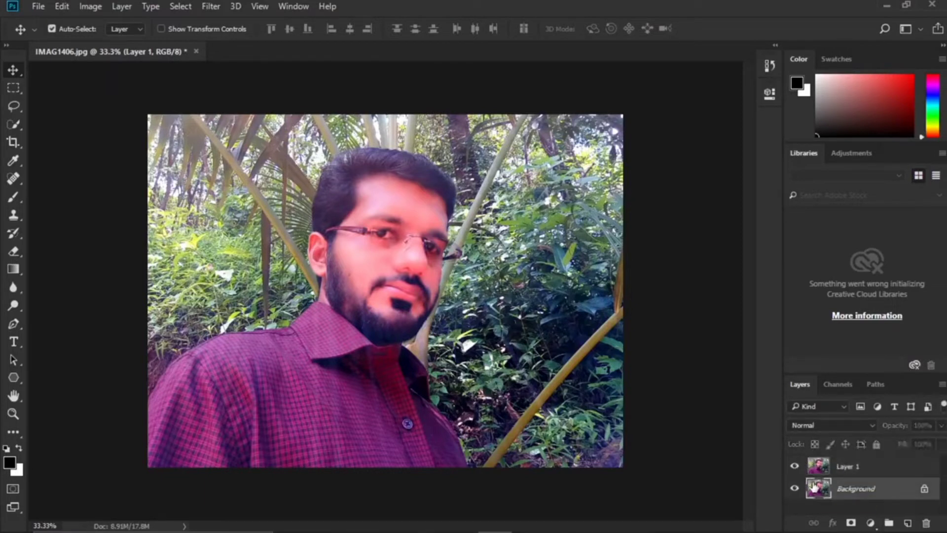
click(820, 468)
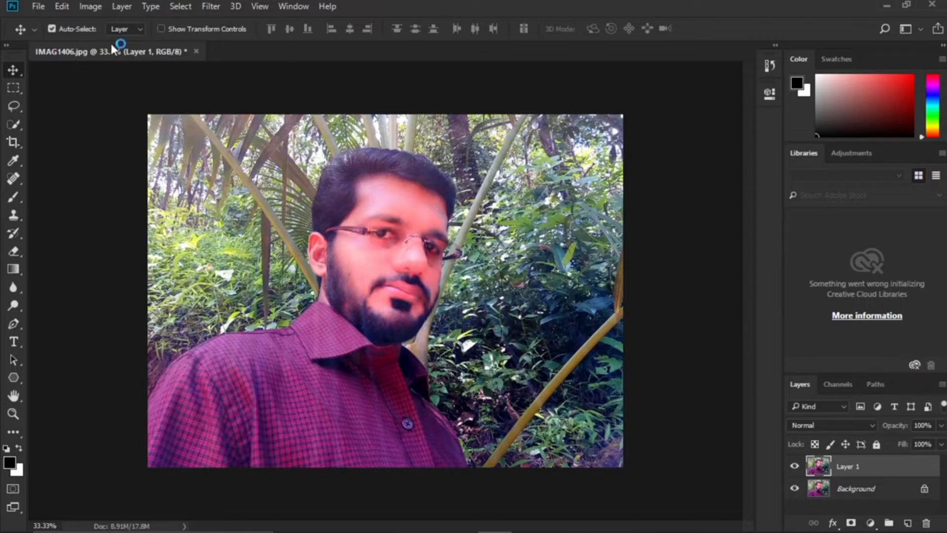
Step: Apply a Brightness/Contrast adjustment to Layer 1 with brightness 17 and contrast 40
click(87, 7)
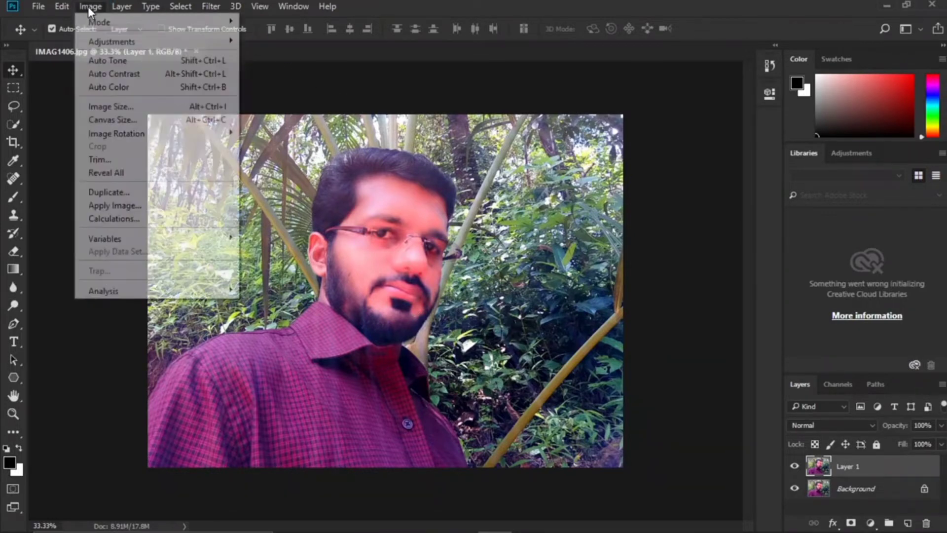
mouse_move(114, 44)
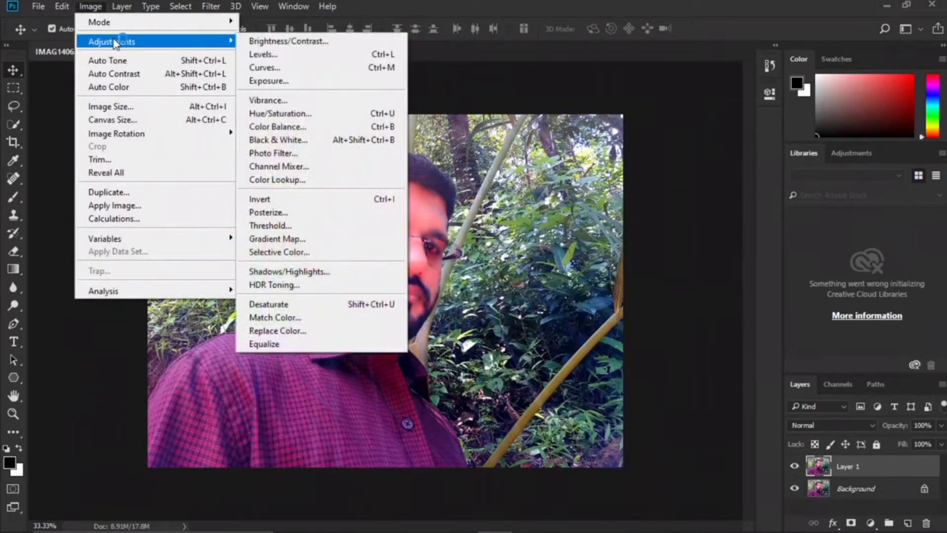
click(316, 44)
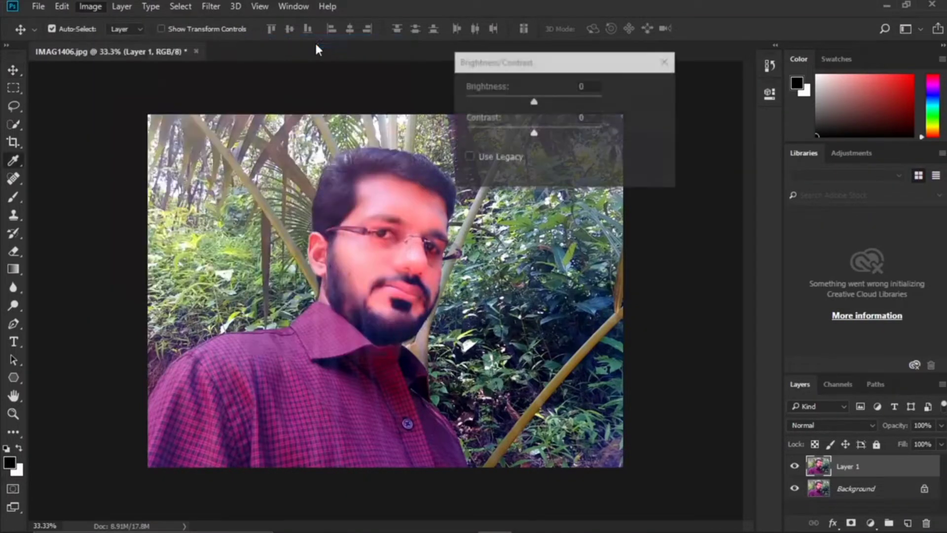
click(542, 100)
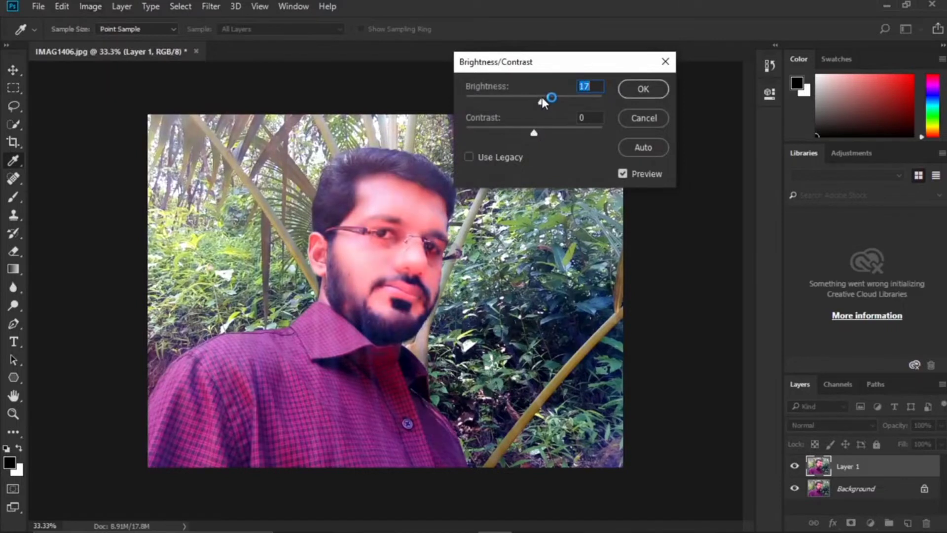
click(555, 129)
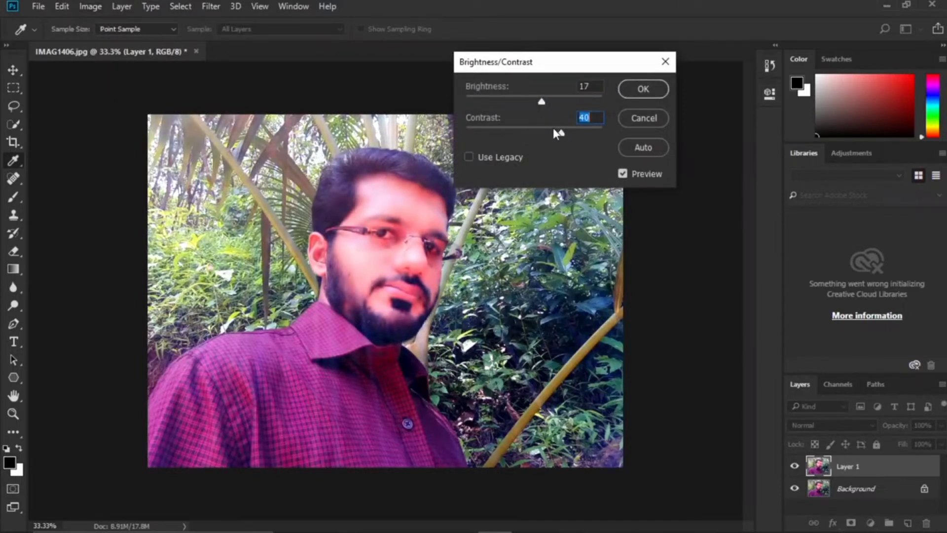
click(657, 88)
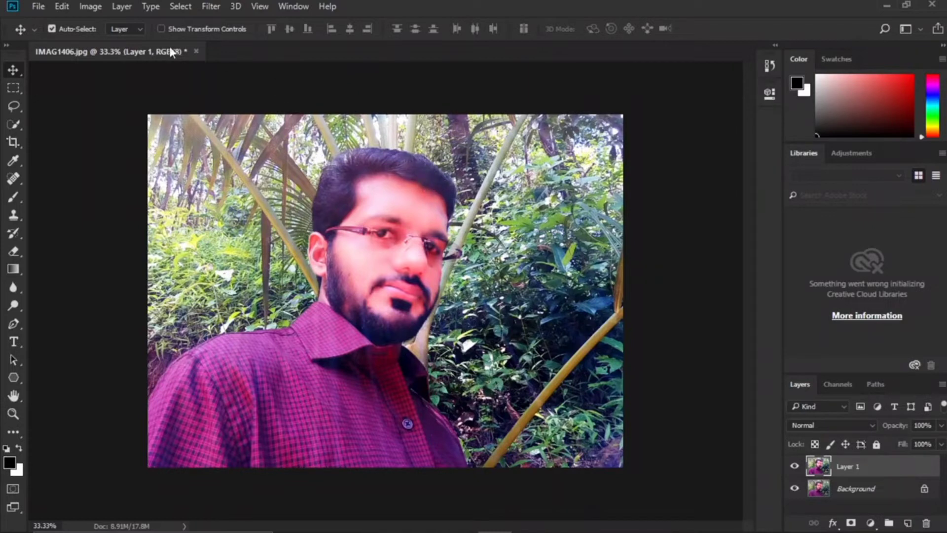
Step: Open the Color Balance adjustment for Layer 1 and go through its Shadows, Midtones and Highlights tone ranges
click(91, 6)
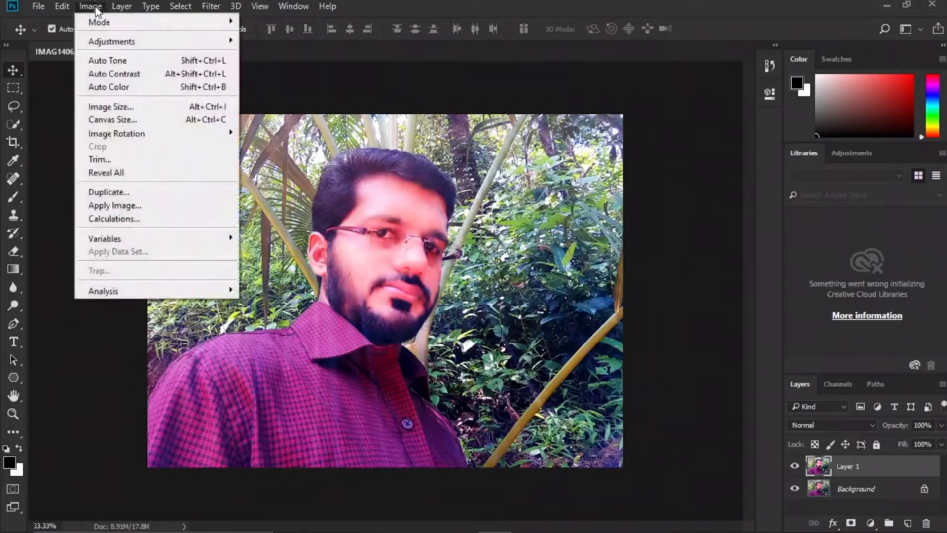
mouse_move(123, 47)
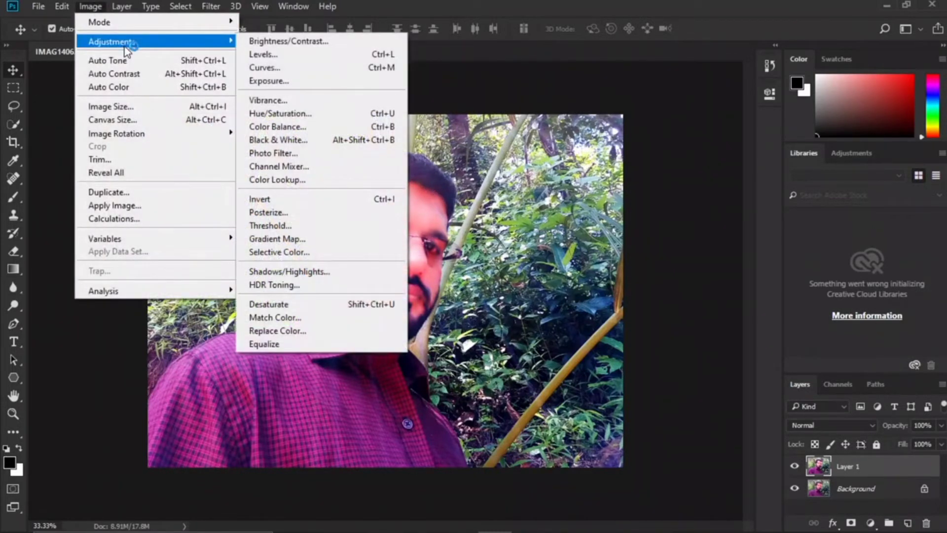
click(302, 127)
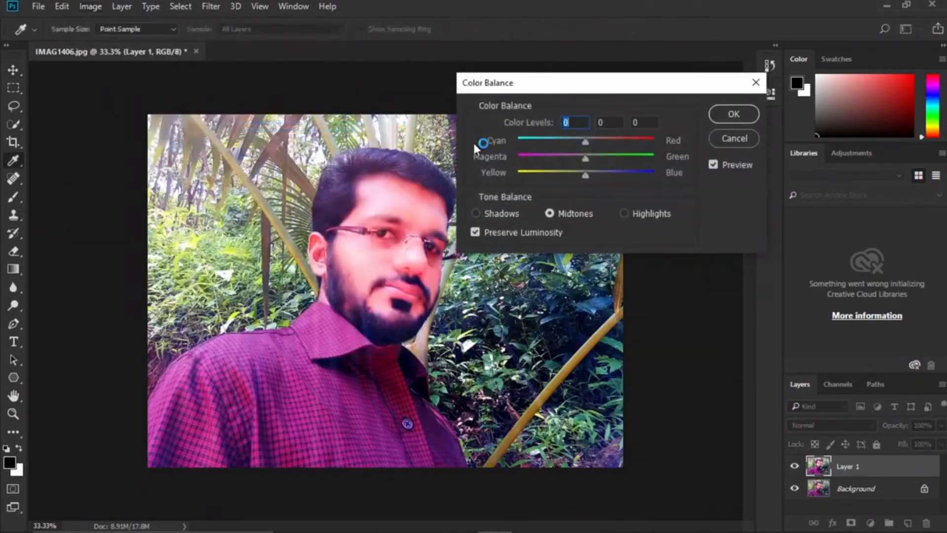
drag(620, 84, 579, 101)
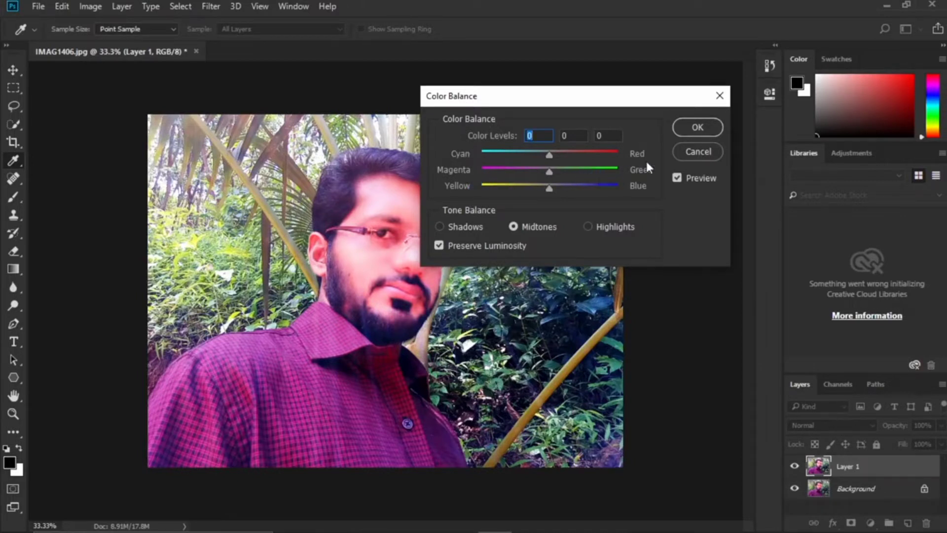
click(460, 230)
click(538, 228)
click(588, 227)
drag(653, 101, 683, 73)
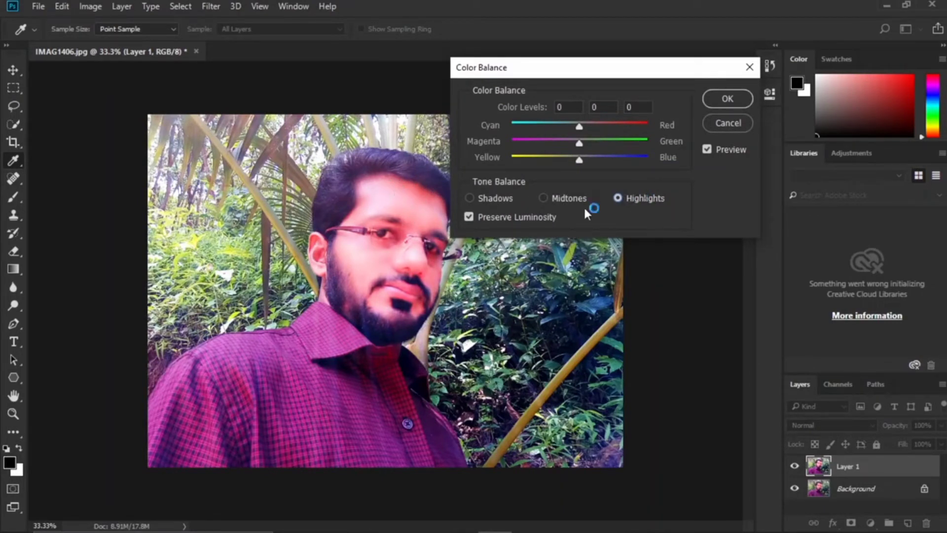
click(494, 199)
click(550, 199)
click(608, 197)
Step: Set the Highlights color balance to -22 toward cyan and +21 toward green, with a slight shift toward yellow
click(619, 197)
drag(580, 123, 565, 125)
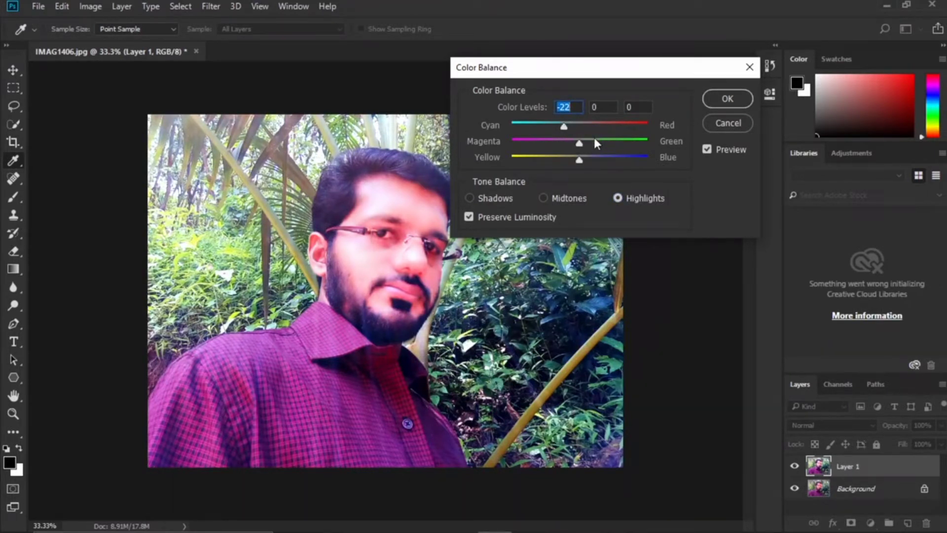
click(596, 141)
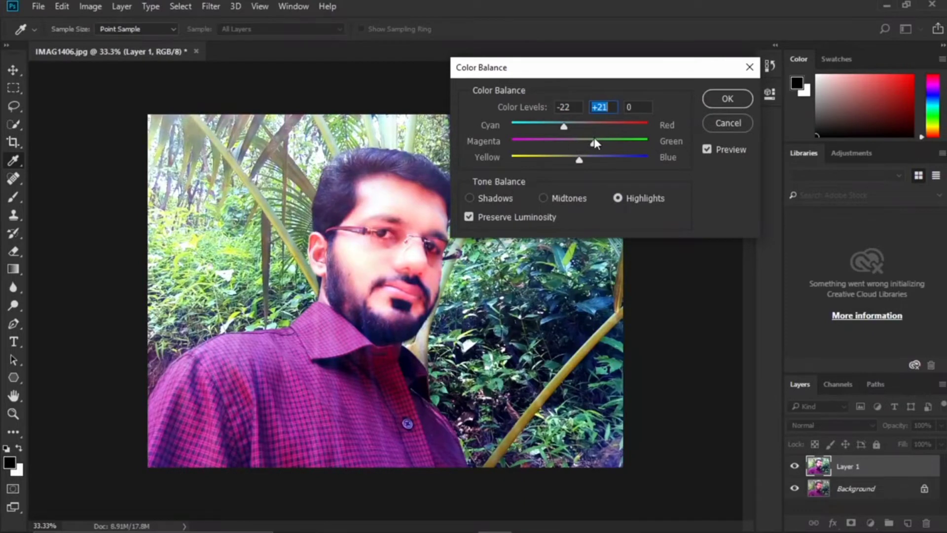
click(572, 158)
Step: Set the Shadows color balance levels to -19 cyan/red, +10 magenta/green and -9 yellow/blue
click(478, 200)
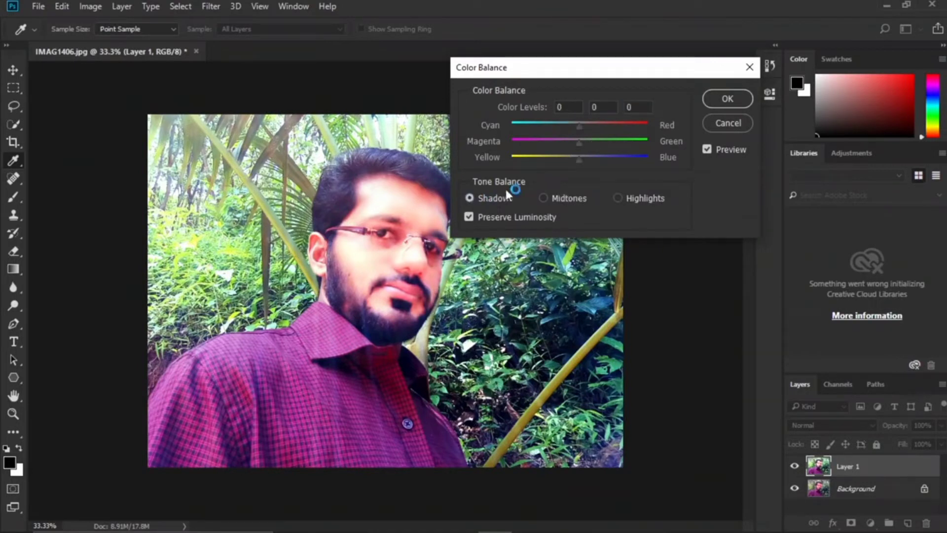
drag(570, 124, 567, 124)
click(586, 140)
click(573, 155)
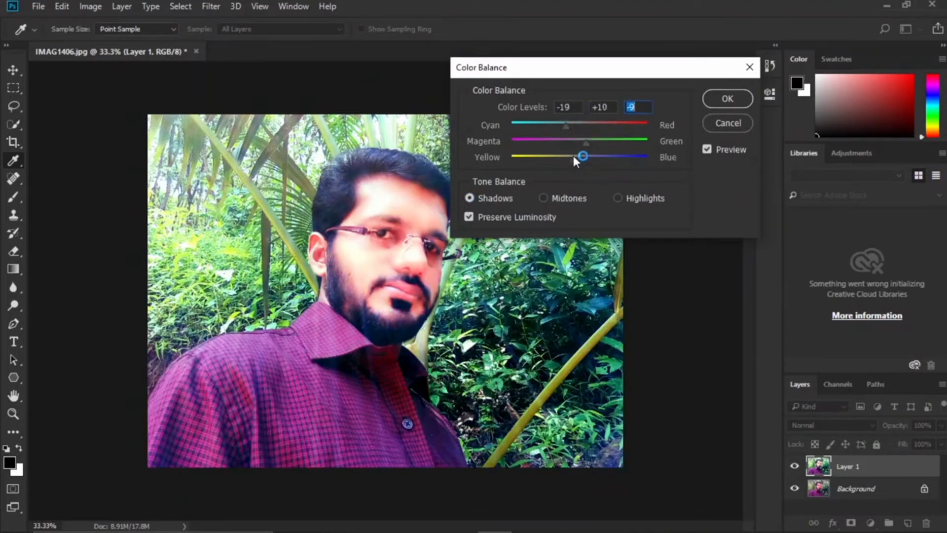
Step: Set the Midtones color balance levels to -18, +12 and -9, and apply the adjustment
click(554, 198)
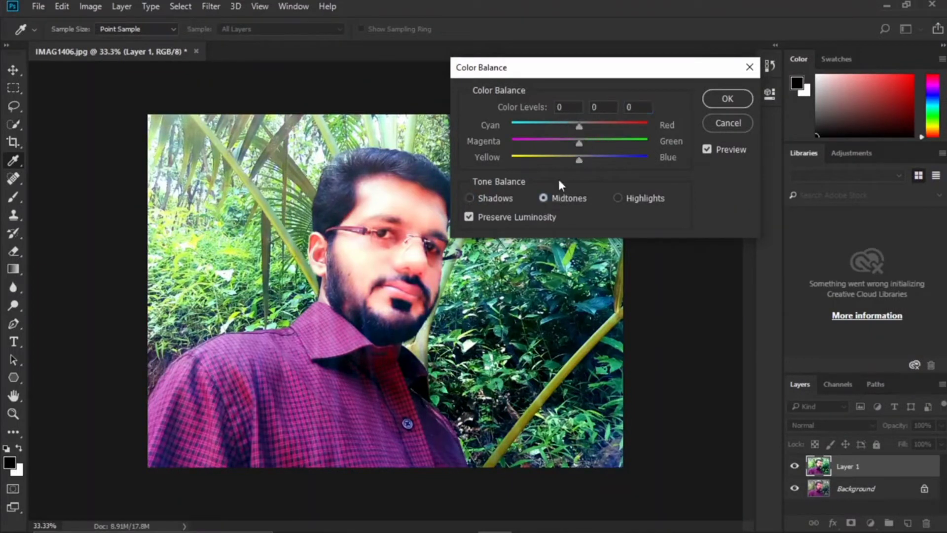
drag(574, 125, 568, 125)
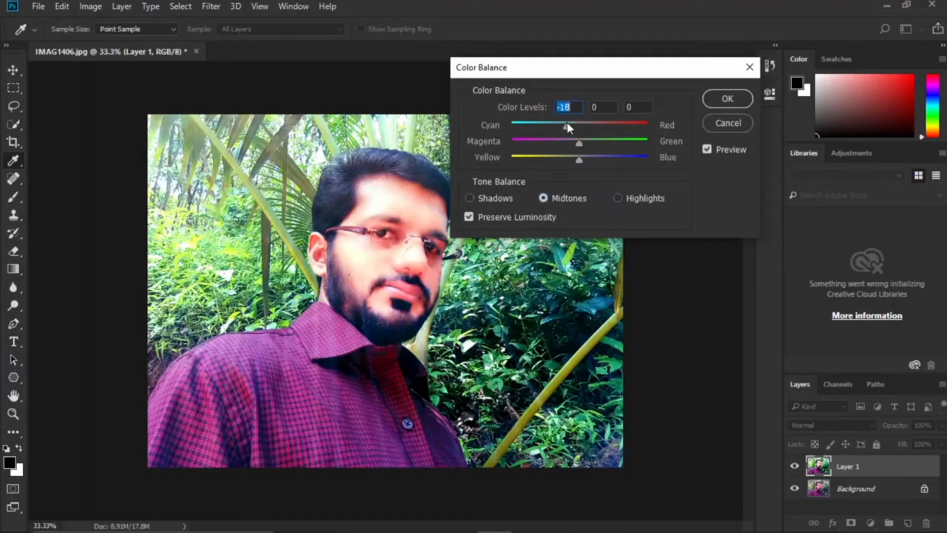
click(587, 140)
click(573, 156)
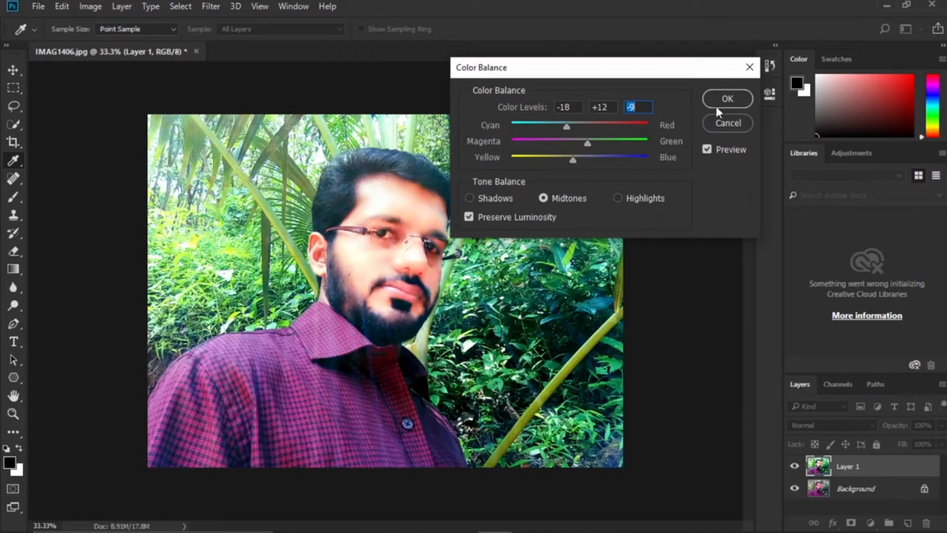
click(727, 98)
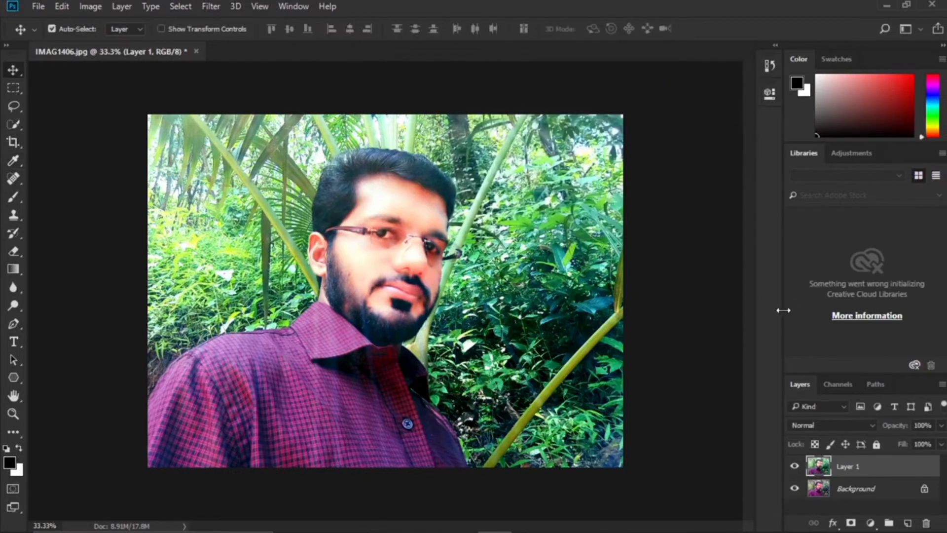
Step: Compare the photo before and after the corrections by toggling the visibility of Layer 1 over the Background
click(795, 466)
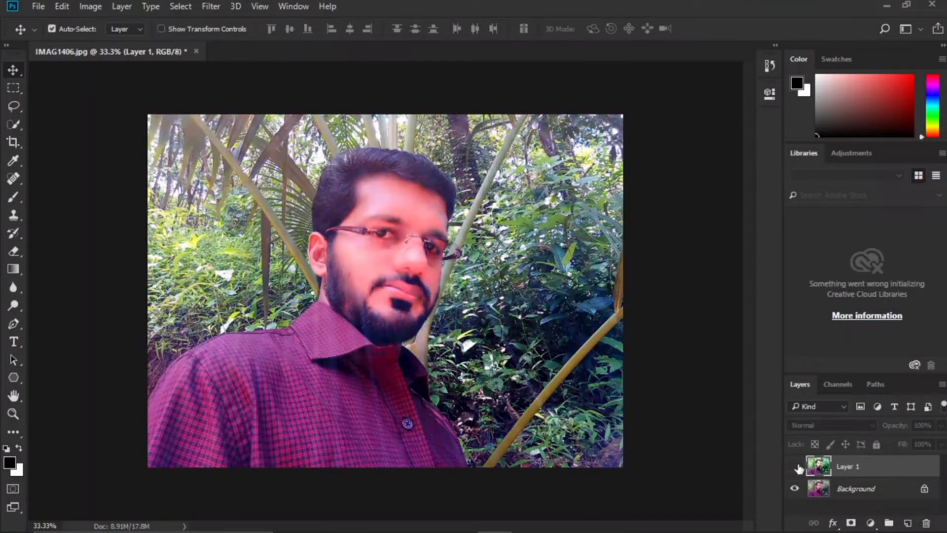
click(795, 466)
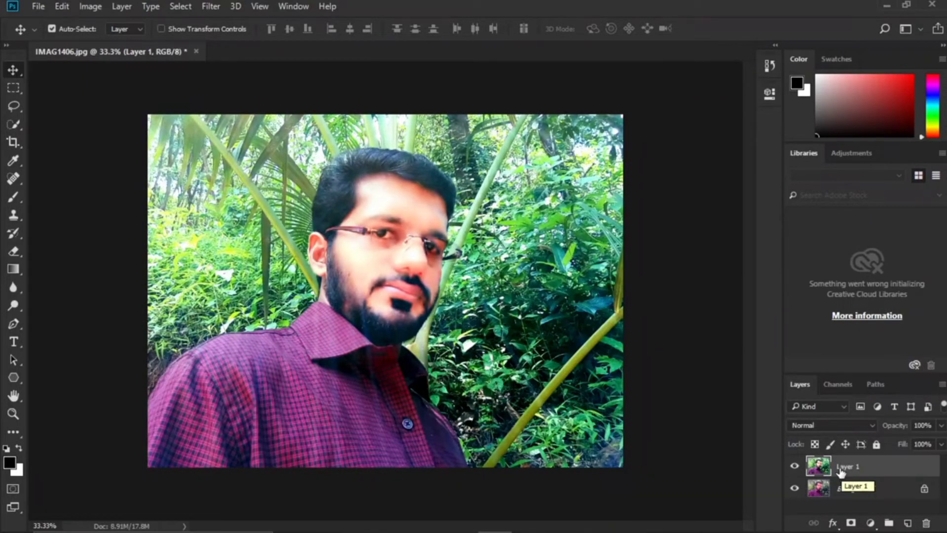
click(794, 466)
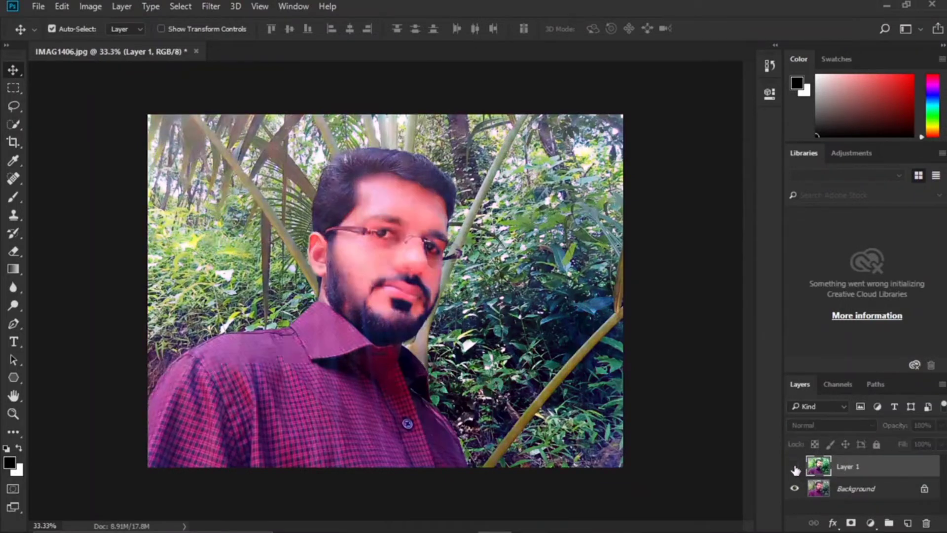
click(819, 487)
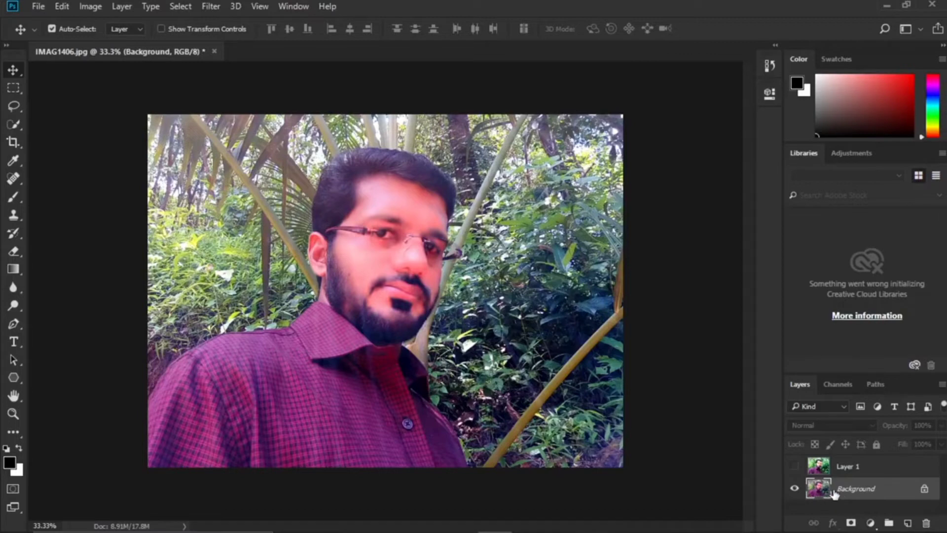
click(794, 467)
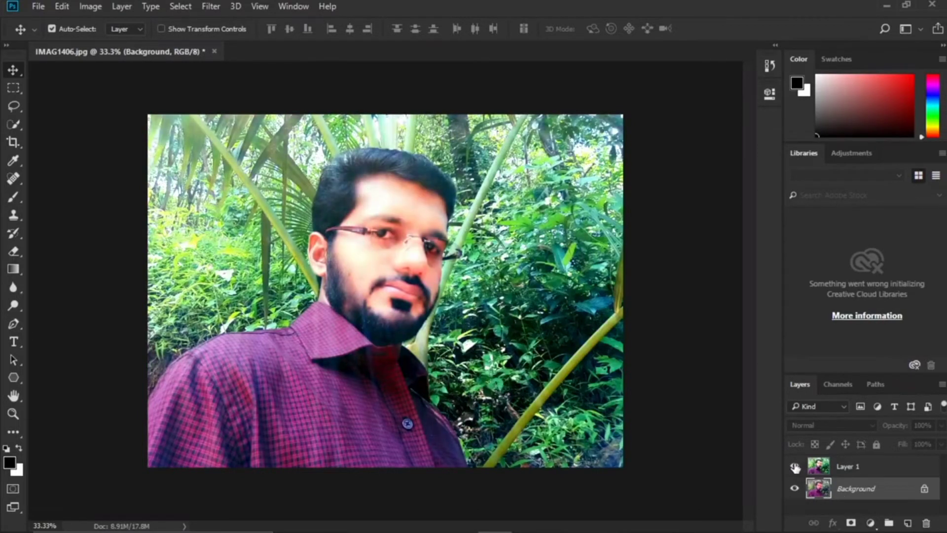
click(834, 468)
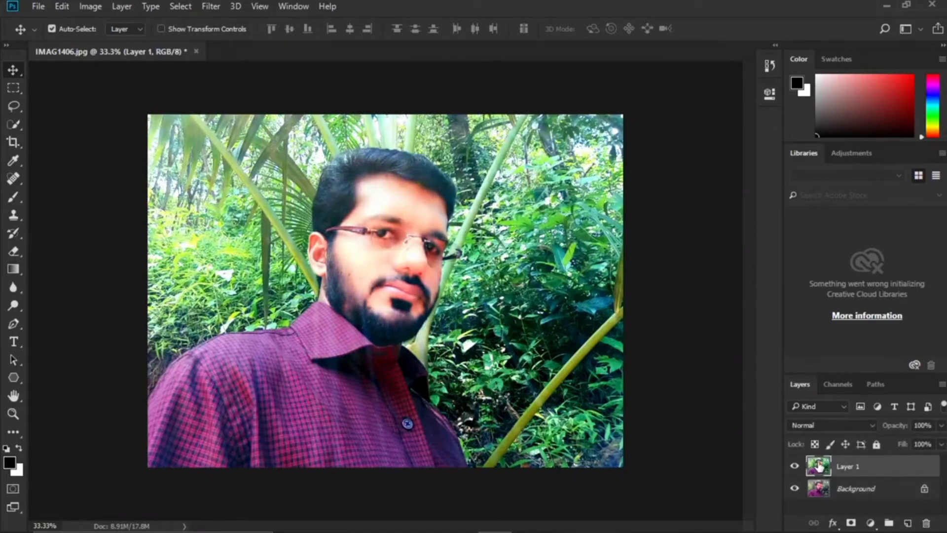
click(794, 466)
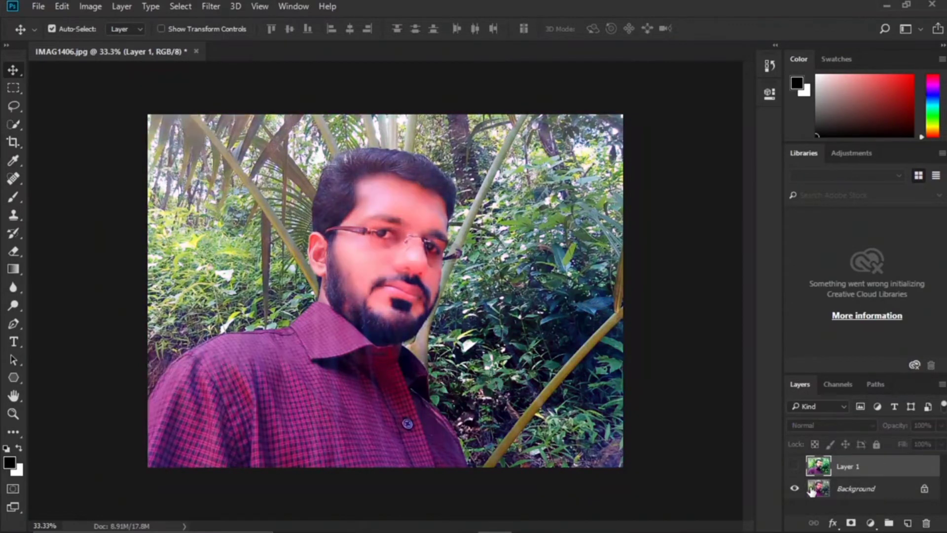
click(794, 467)
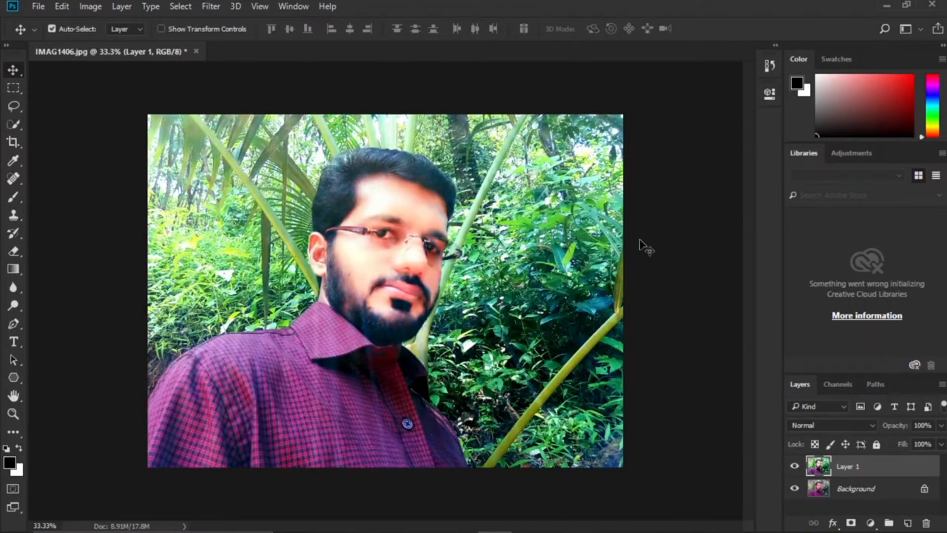
Step: Save a copy of the corrected photo as a JPEG named jgghjk in the for episod folder
click(47, 7)
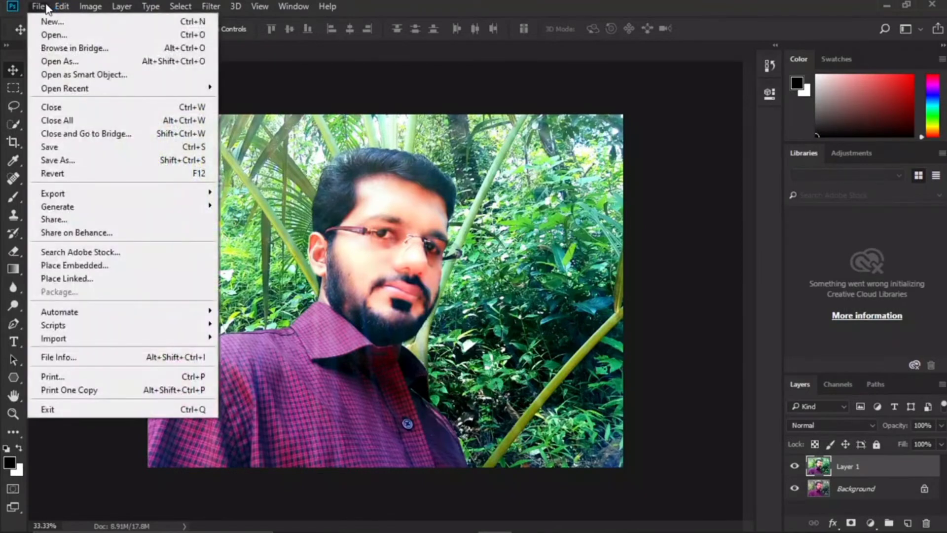
click(84, 148)
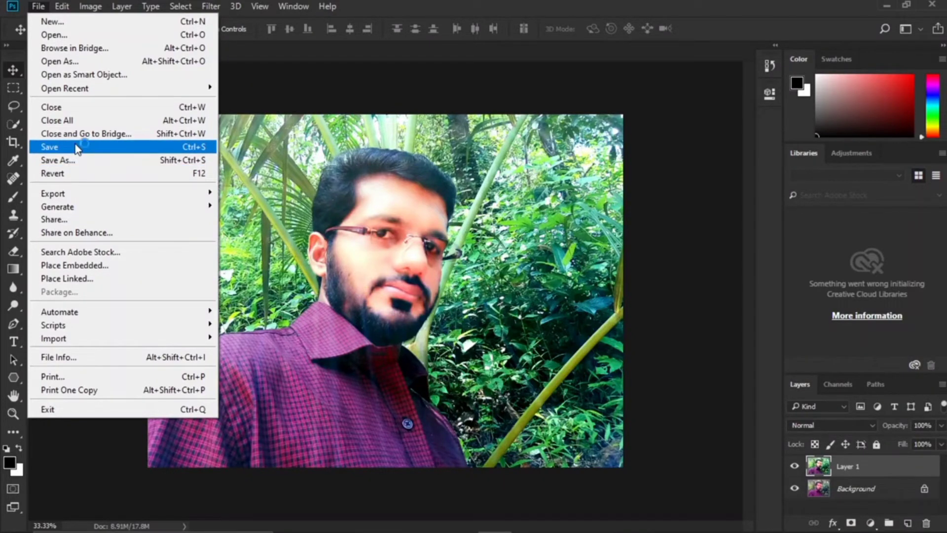
click(84, 165)
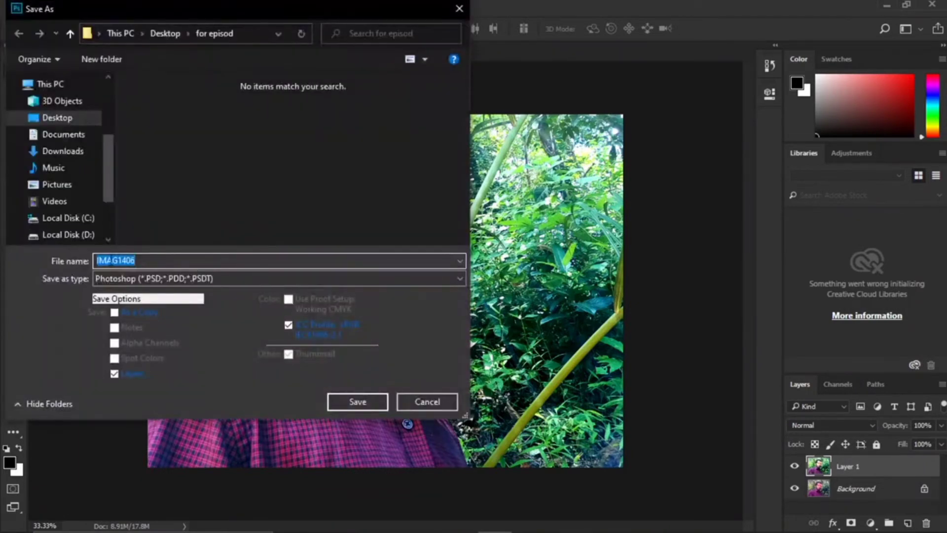
text(jgghjk)
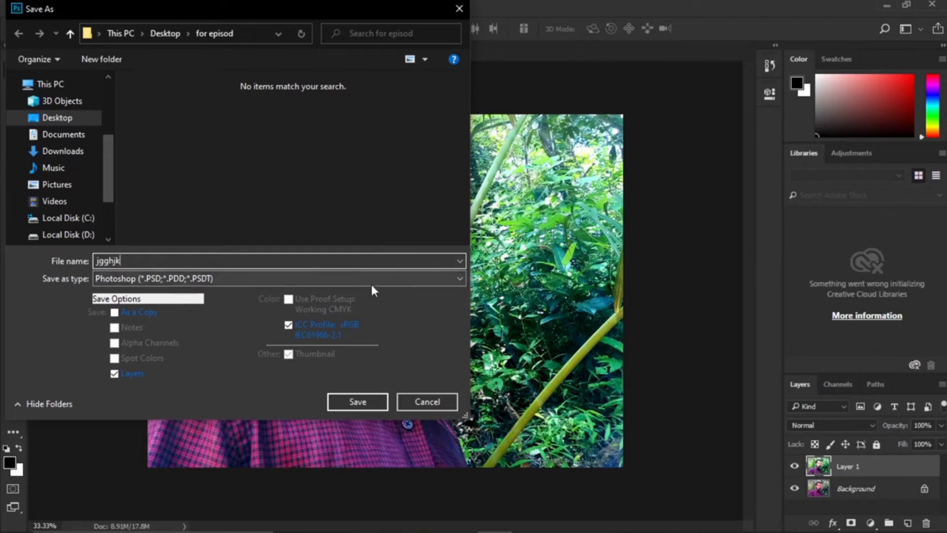
click(409, 277)
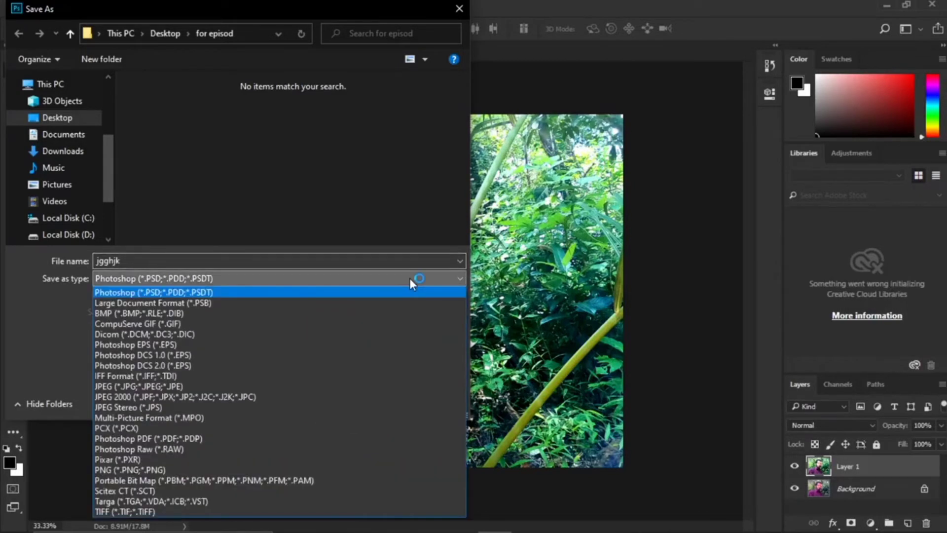
click(150, 385)
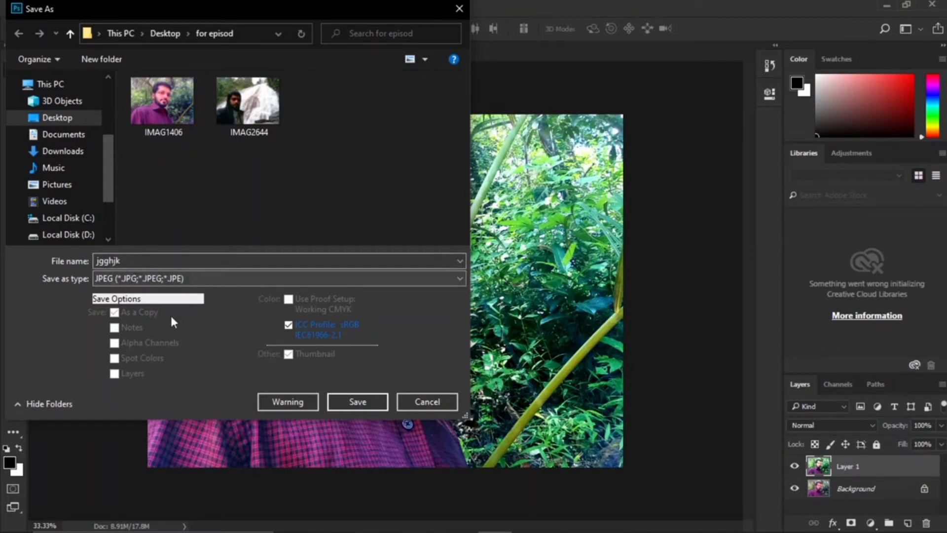
click(357, 402)
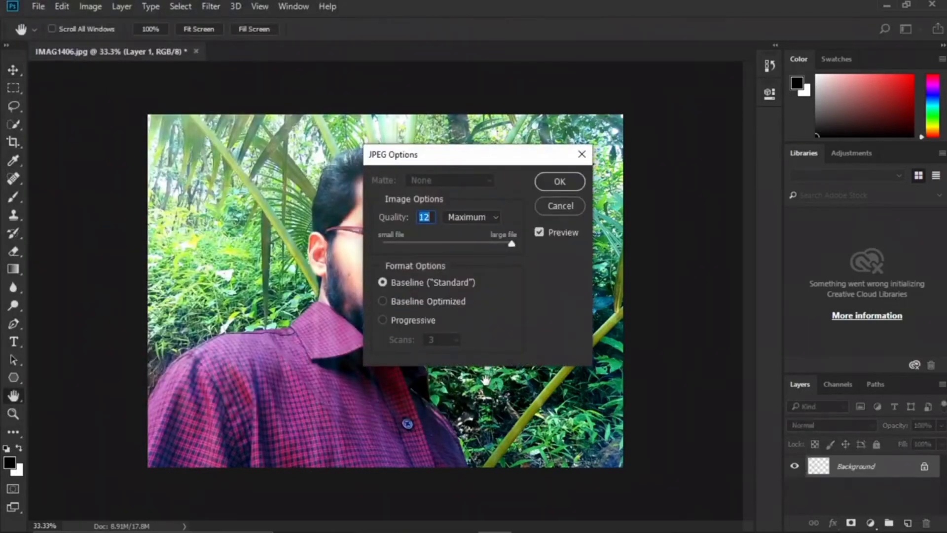
Step: Try different JPEG quality levels, including Low and 10, to compare the estimated file sizes
click(490, 217)
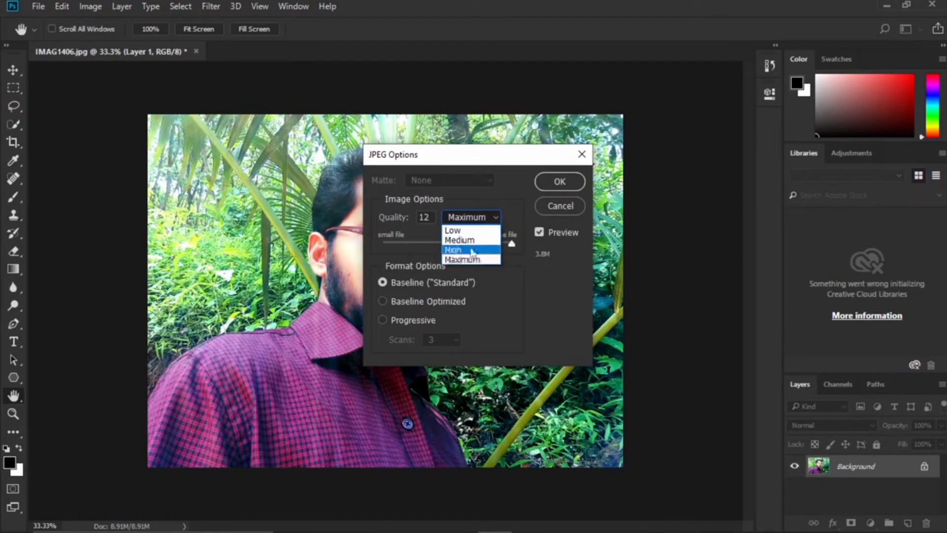
click(475, 229)
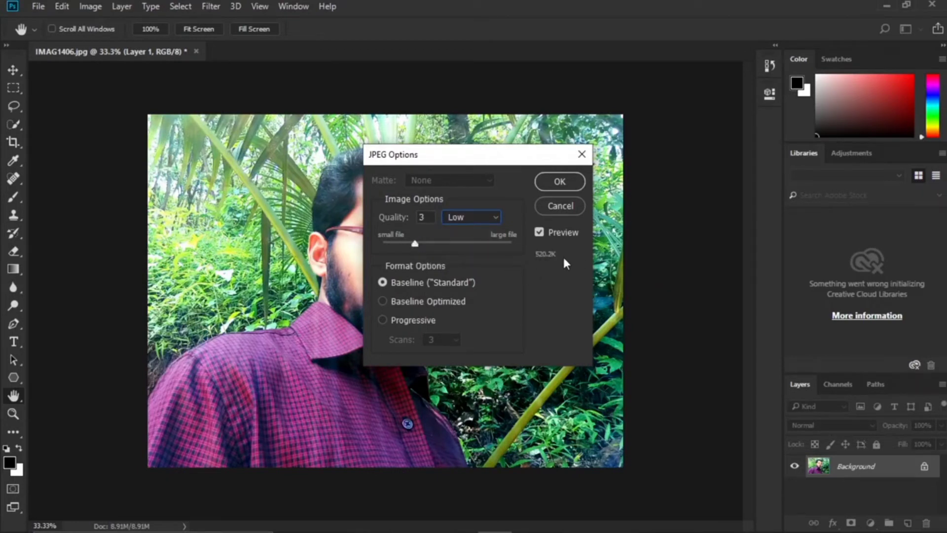
click(458, 243)
click(491, 242)
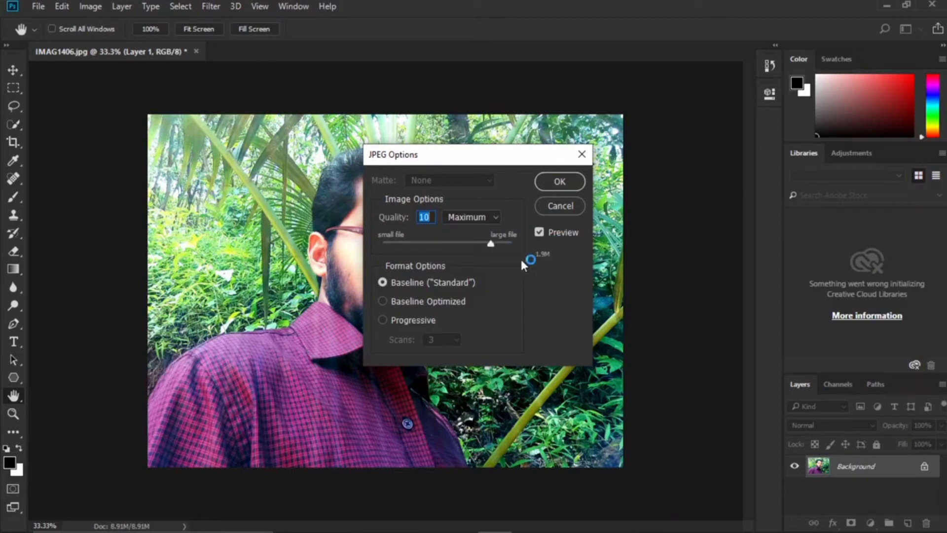
click(519, 244)
click(407, 242)
Step: Set the JPEG quality to the largest-file Maximum setting and confirm the export
drag(431, 241, 475, 242)
drag(476, 244, 512, 244)
click(559, 181)
key(v)
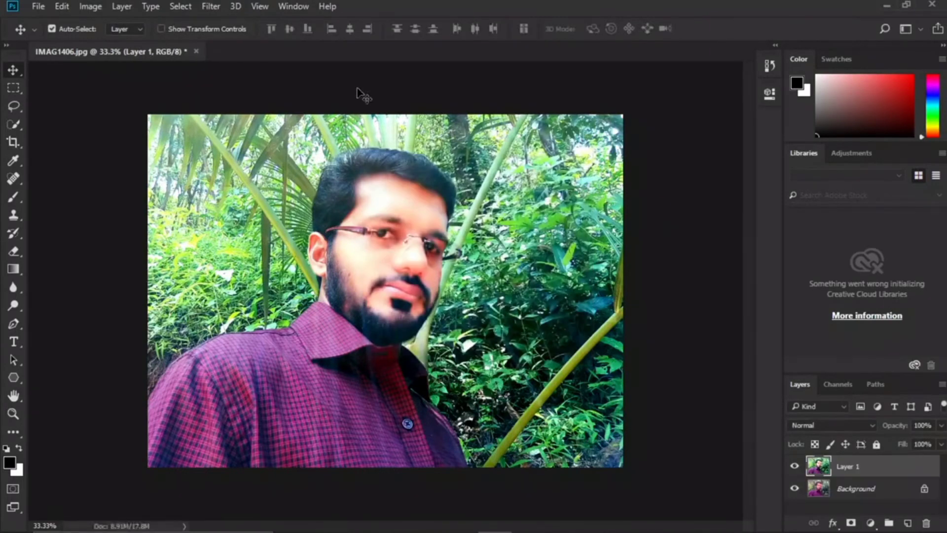
Step: Check the for episod folder for the saved jgghjk image without opening it
click(38, 6)
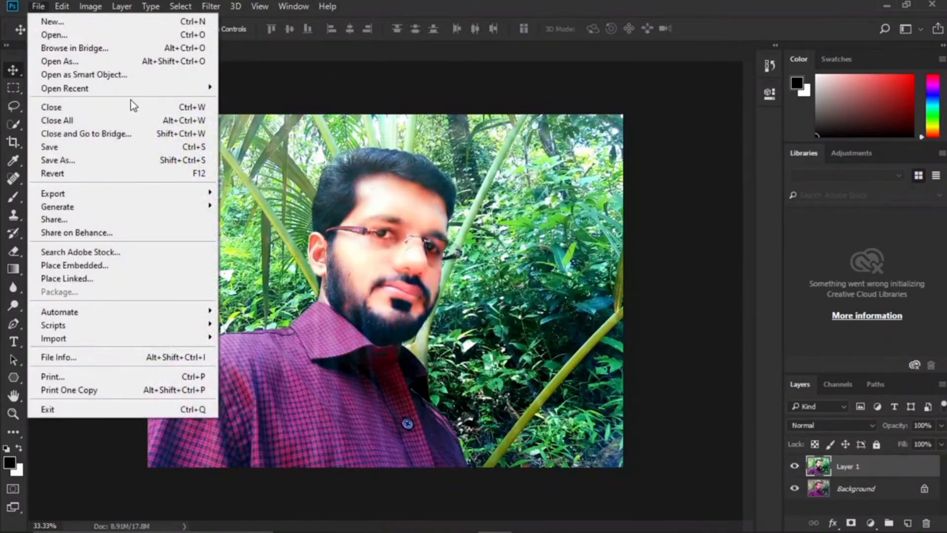
click(81, 35)
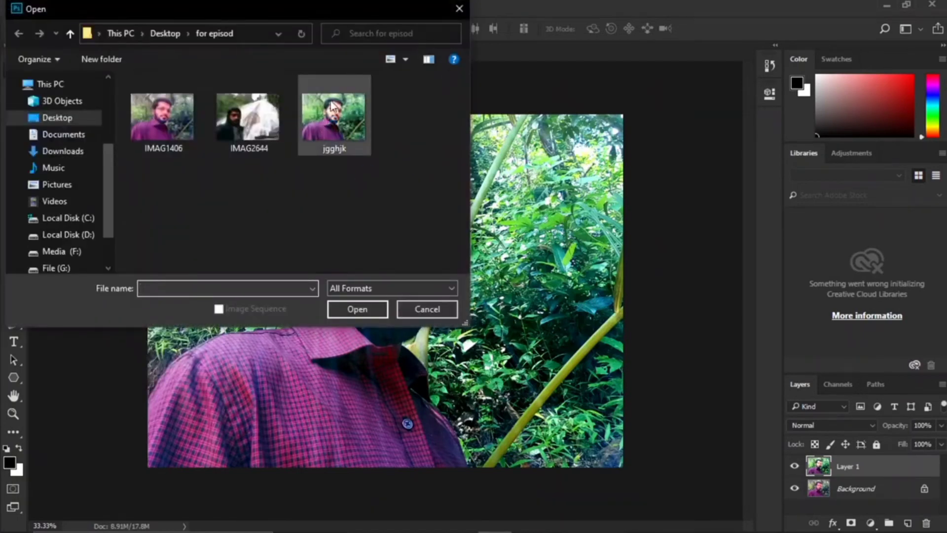
click(426, 309)
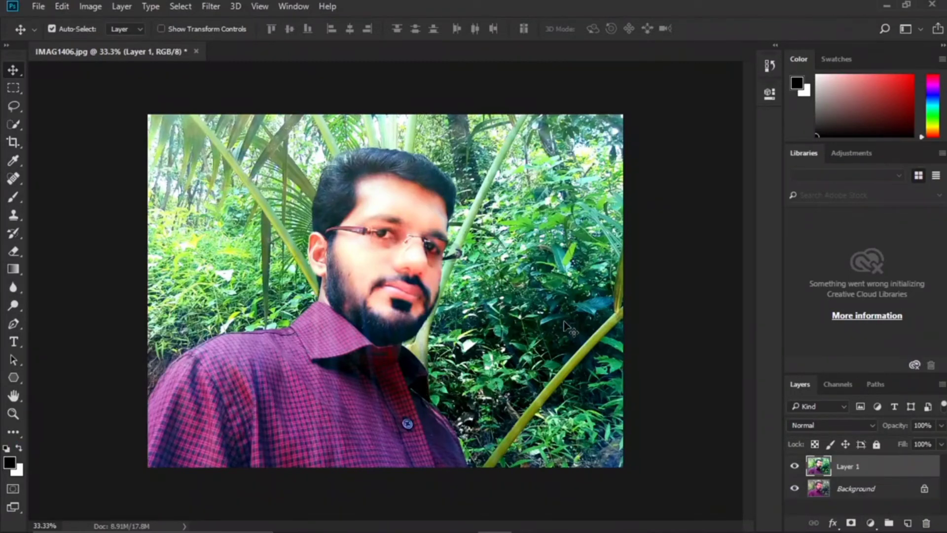
Step: Review the recorded history states of the photo from Open through Color Balance
click(770, 66)
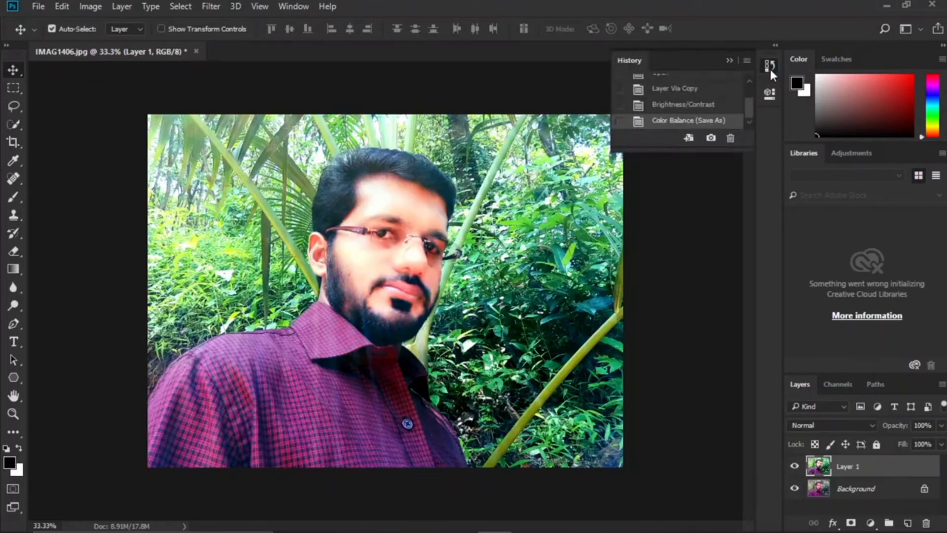
mouse_move(748, 102)
mouse_down()
mouse_move(750, 81)
mouse_move(747, 105)
mouse_up()
drag(748, 101, 750, 84)
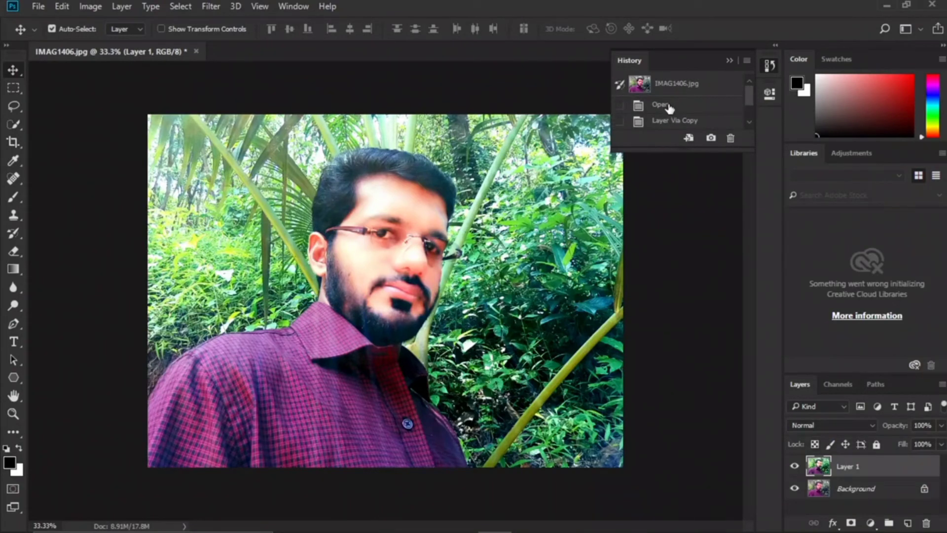
scroll(746, 93, down, 1)
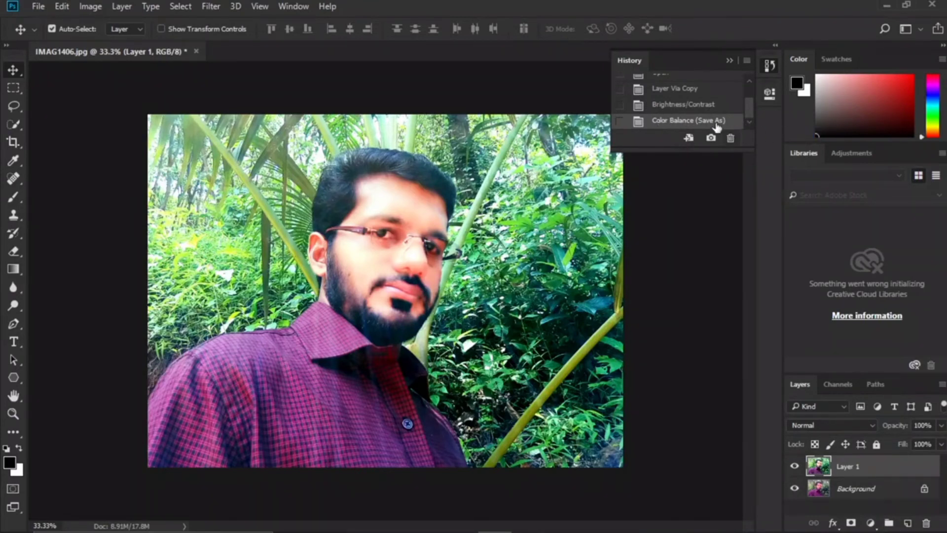
drag(750, 102, 753, 89)
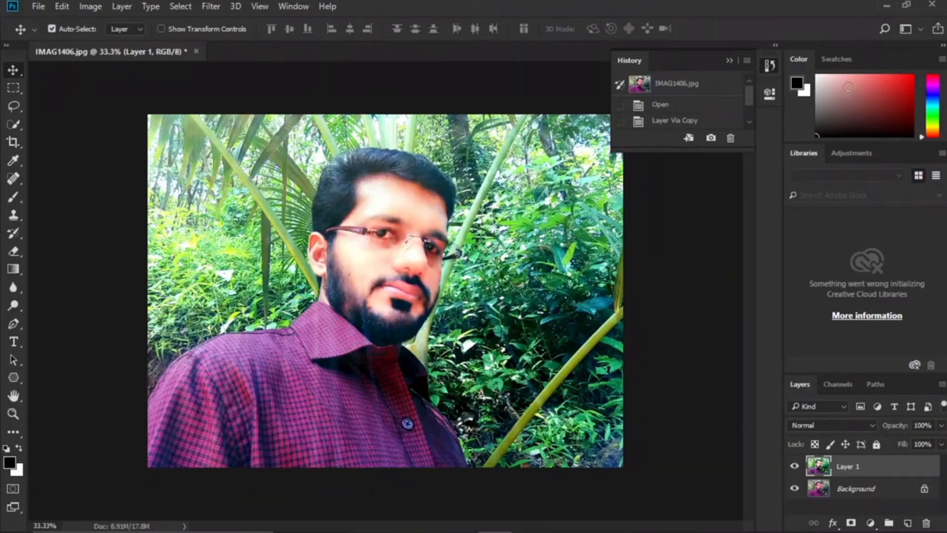
Step: Revert the photo to the Open history state and return it to the Color Balance state
click(655, 107)
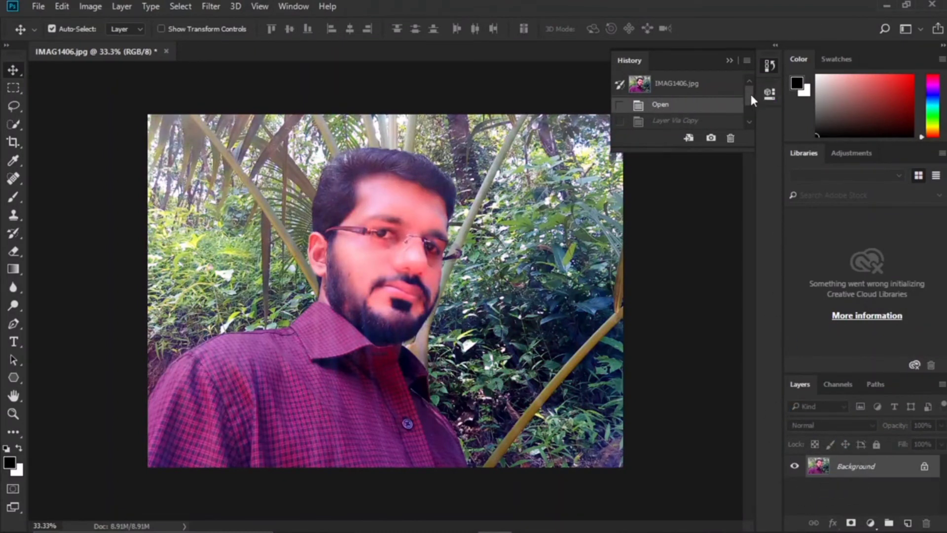
drag(749, 94, 747, 110)
click(689, 120)
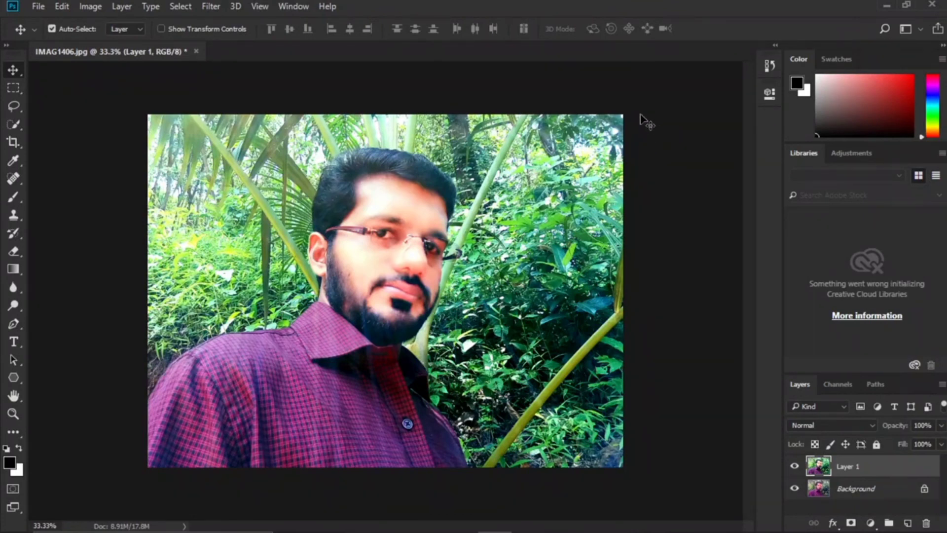
Step: Reset the Essentials workspace to its default panel layout
click(293, 7)
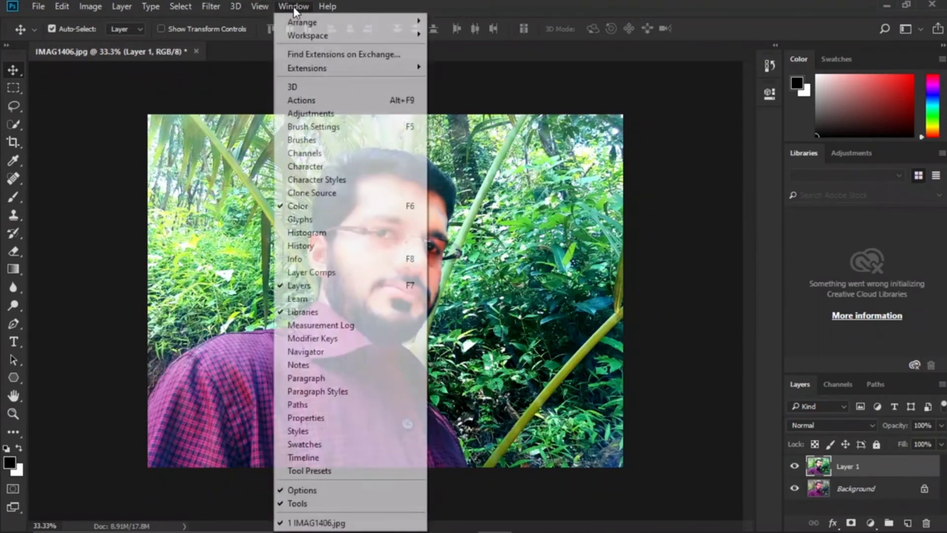
mouse_move(314, 39)
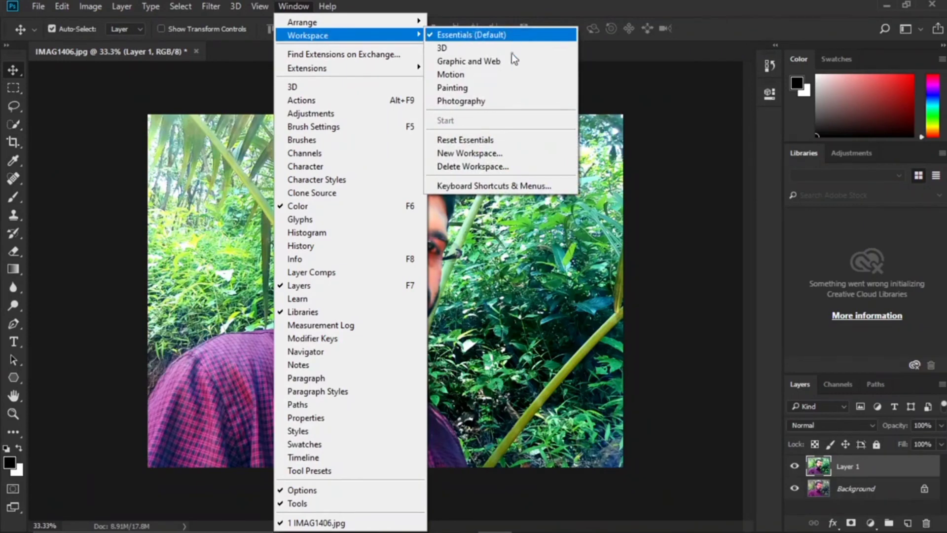
click(502, 144)
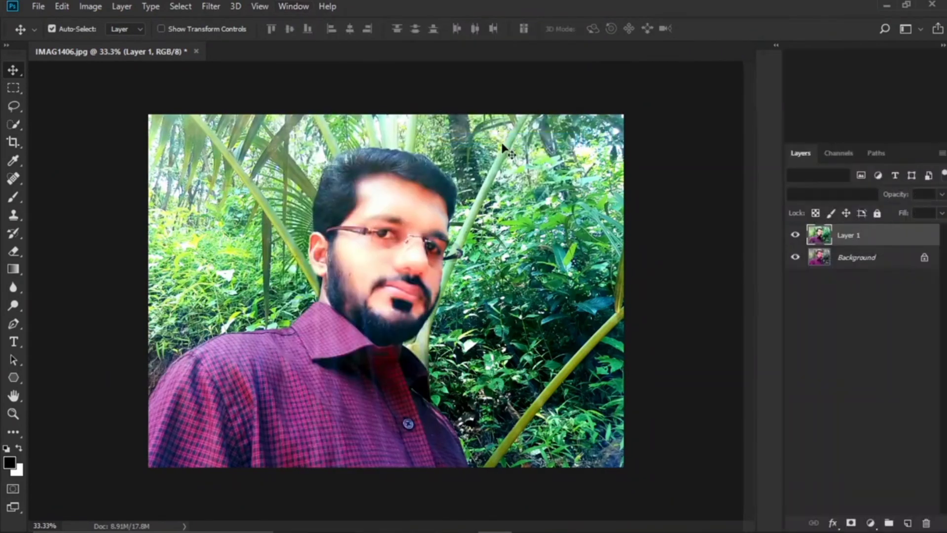